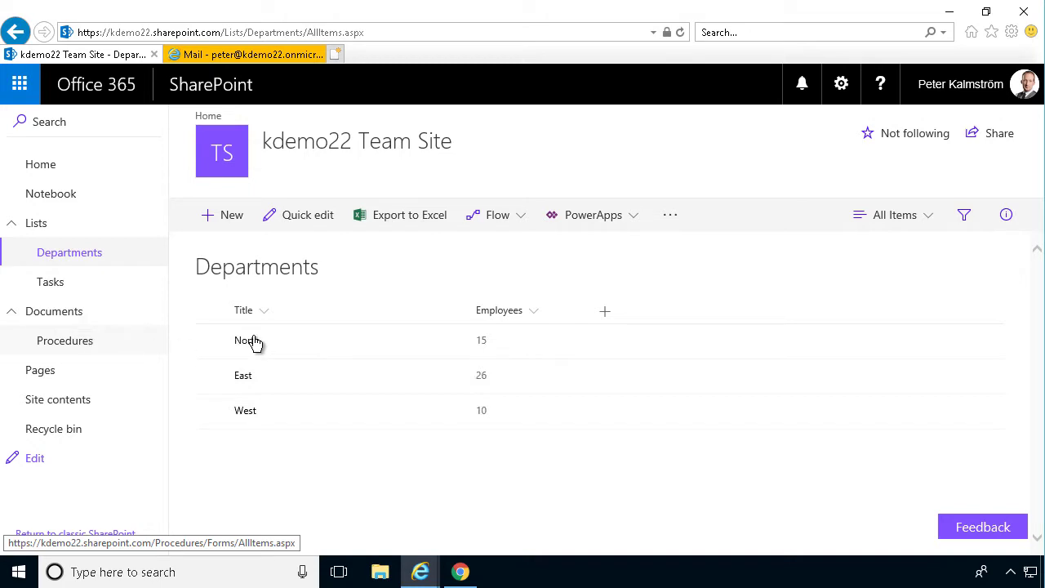
Step: Create an e-mail alert titled Departments on this list for all changes, anything changed, with notifications sent immediately
click(672, 216)
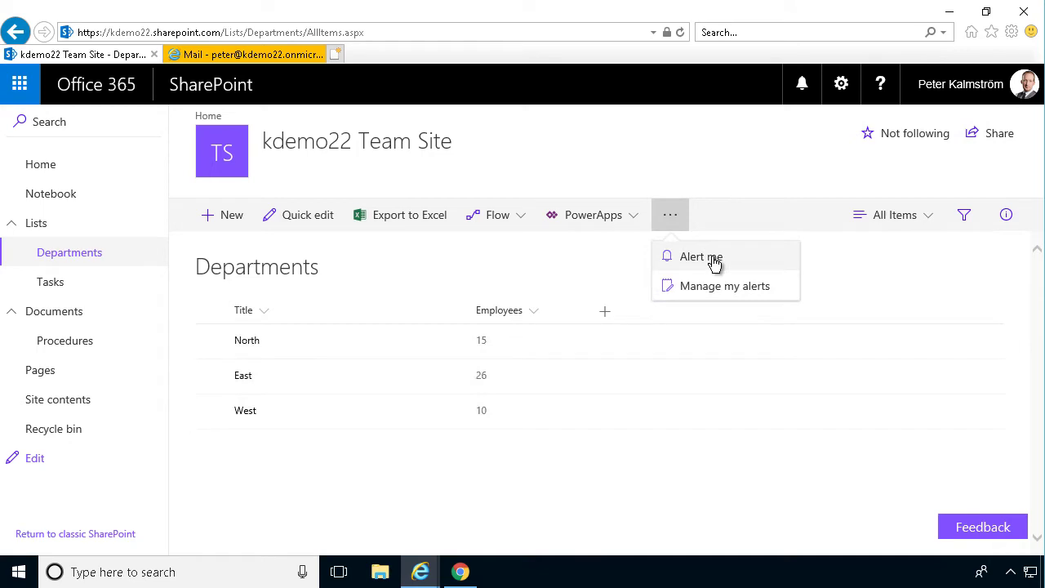
click(701, 257)
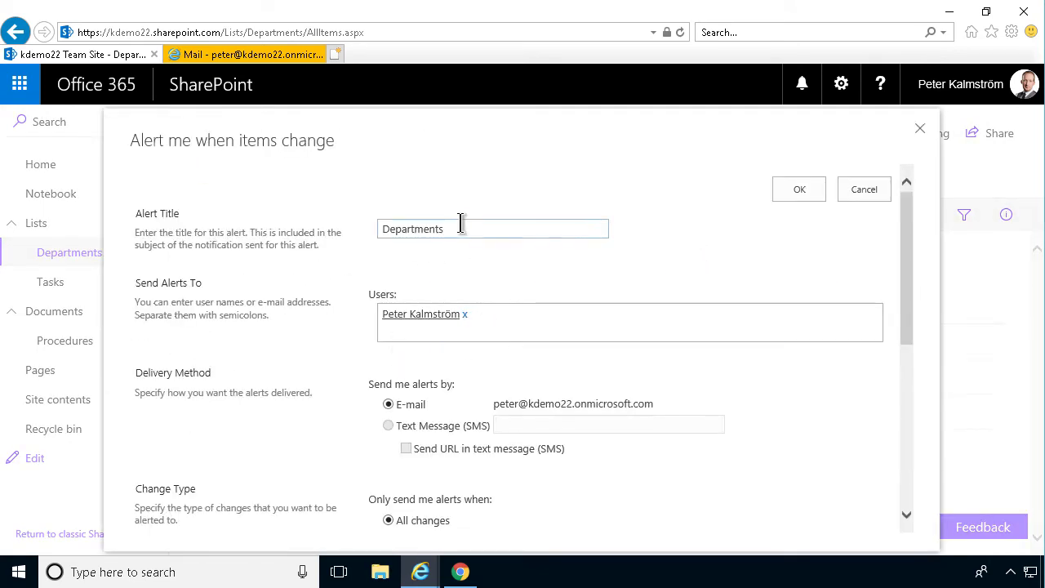
click(459, 225)
scroll(528, 318, down, 5)
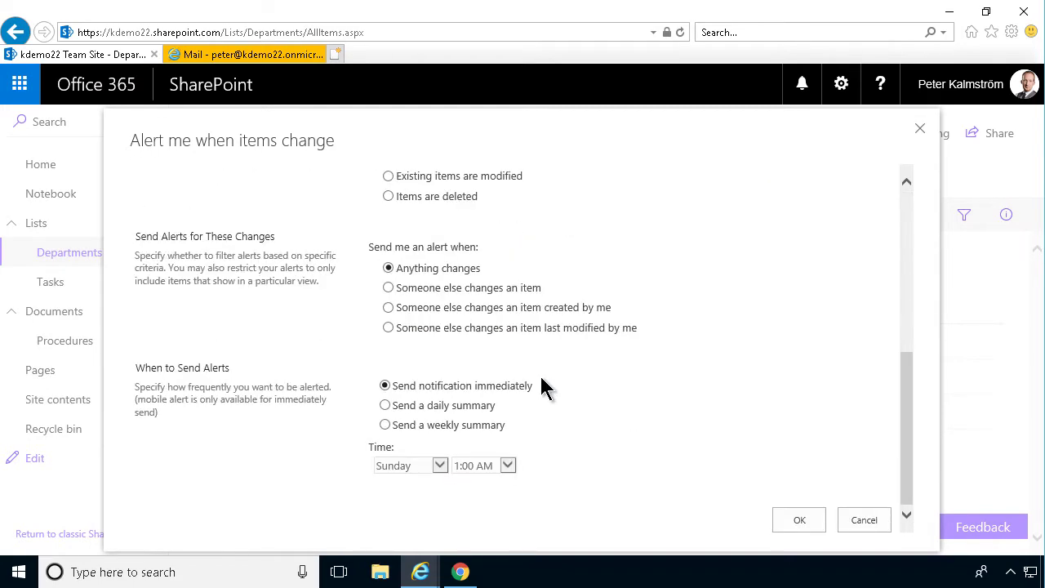
click(800, 520)
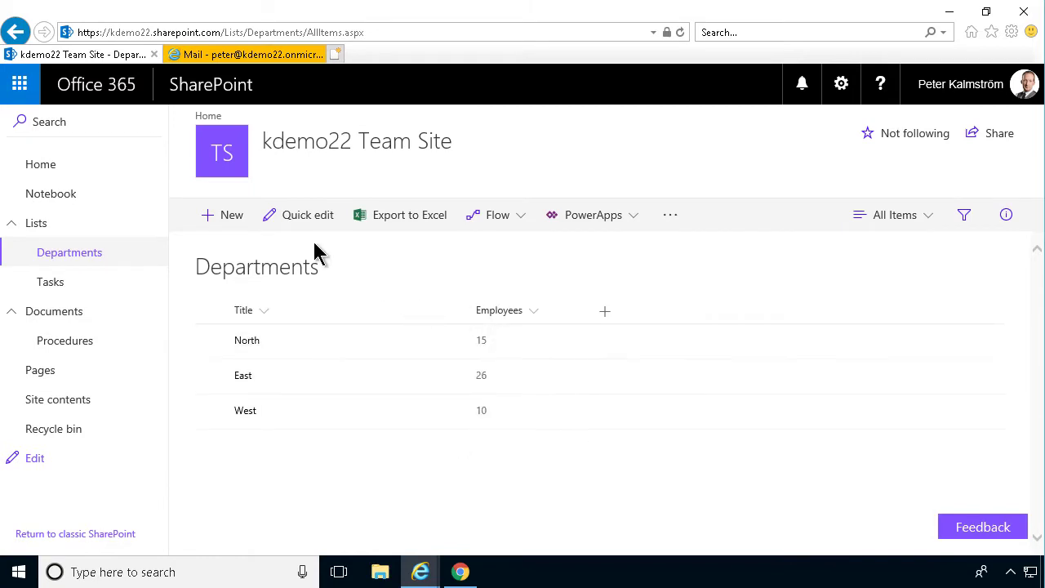
Step: Add a new item titled South with 5 employees to the Departments list
click(232, 215)
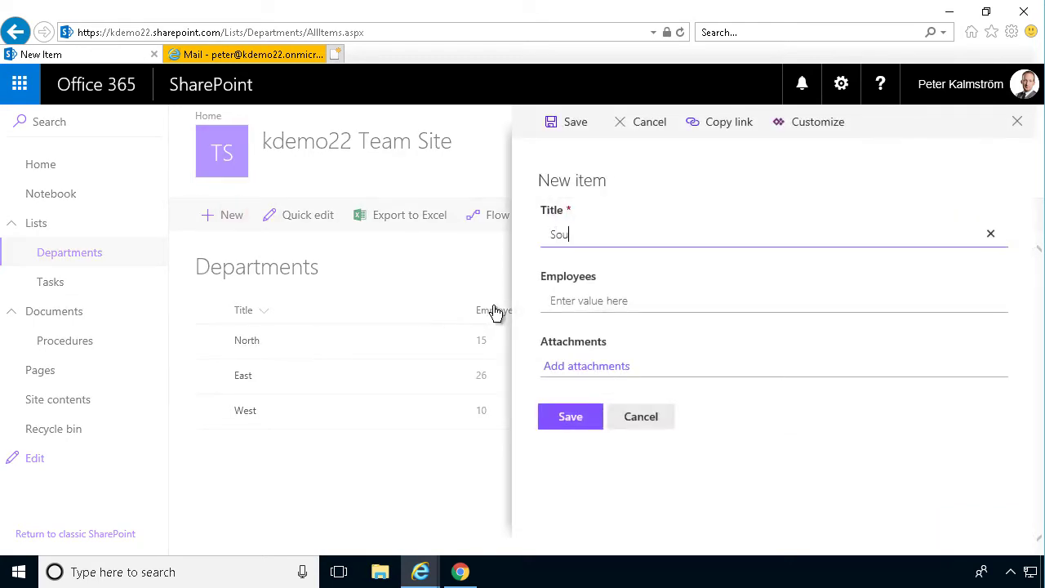
key(Tab)
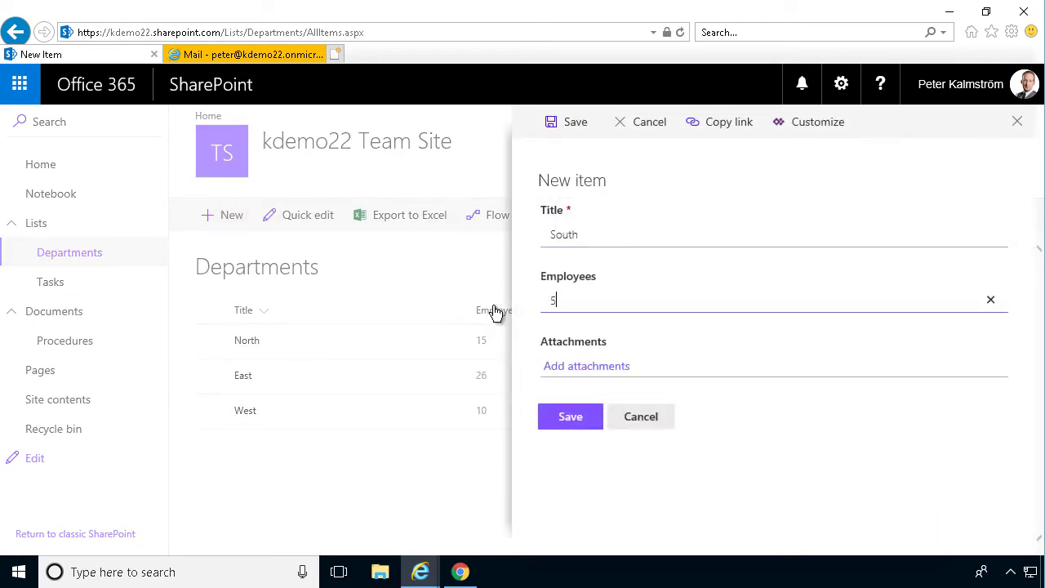
click(571, 420)
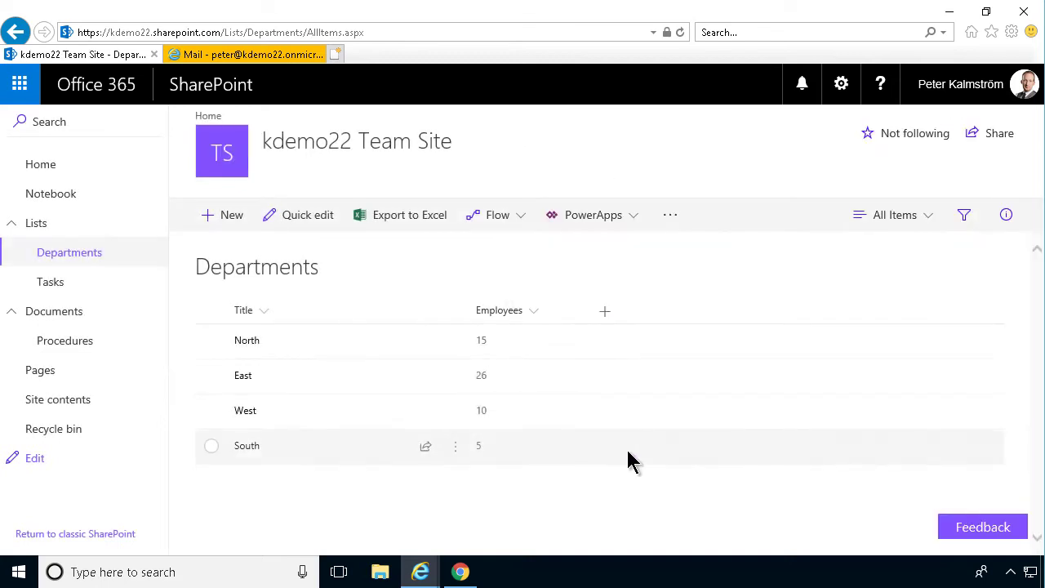
Step: Switch to the Outlook mailbox and read the alert confirmation and the South notification among the Other messages
click(243, 54)
click(291, 166)
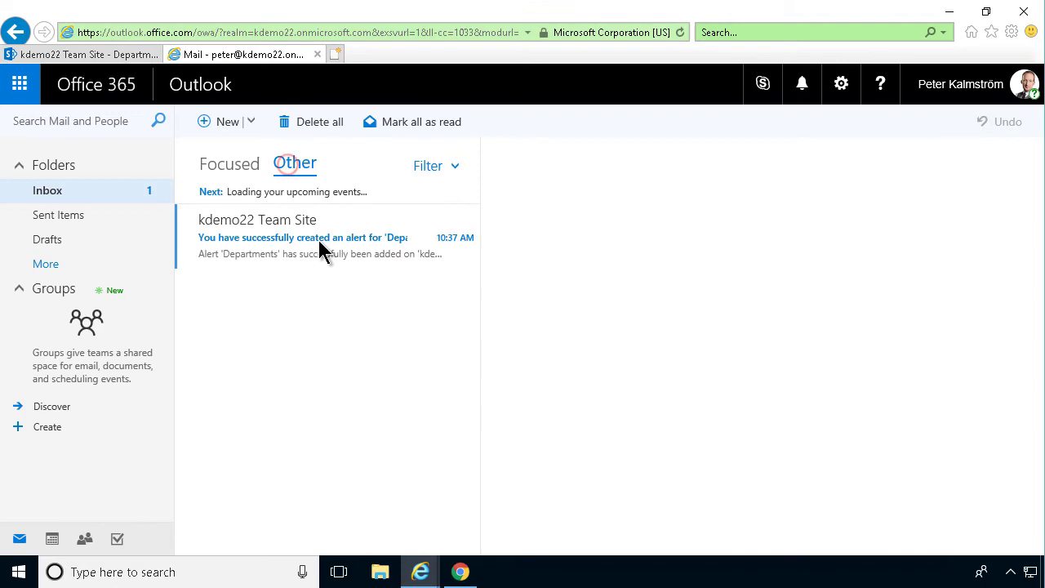
click(318, 237)
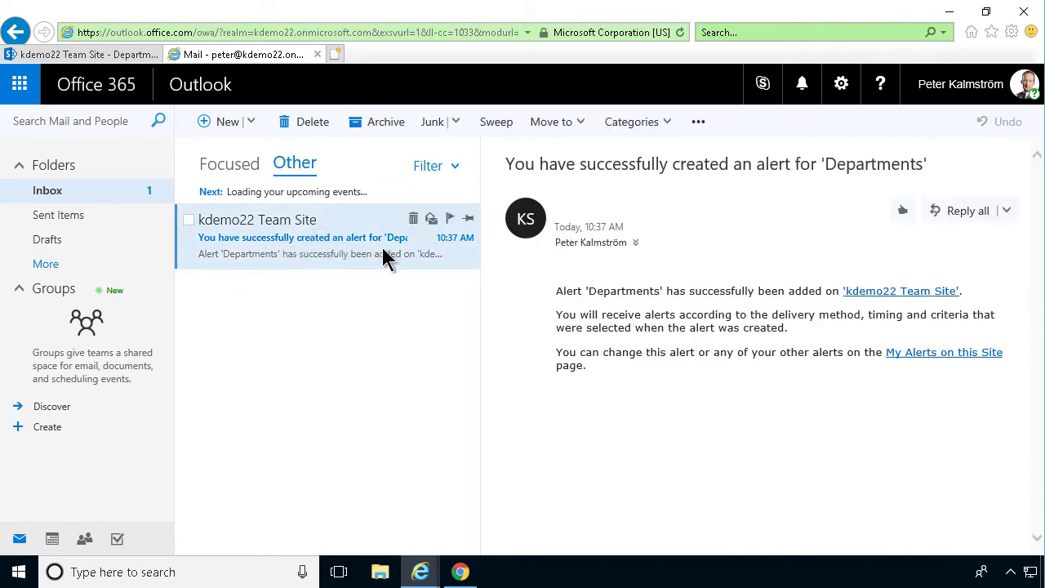
click(310, 257)
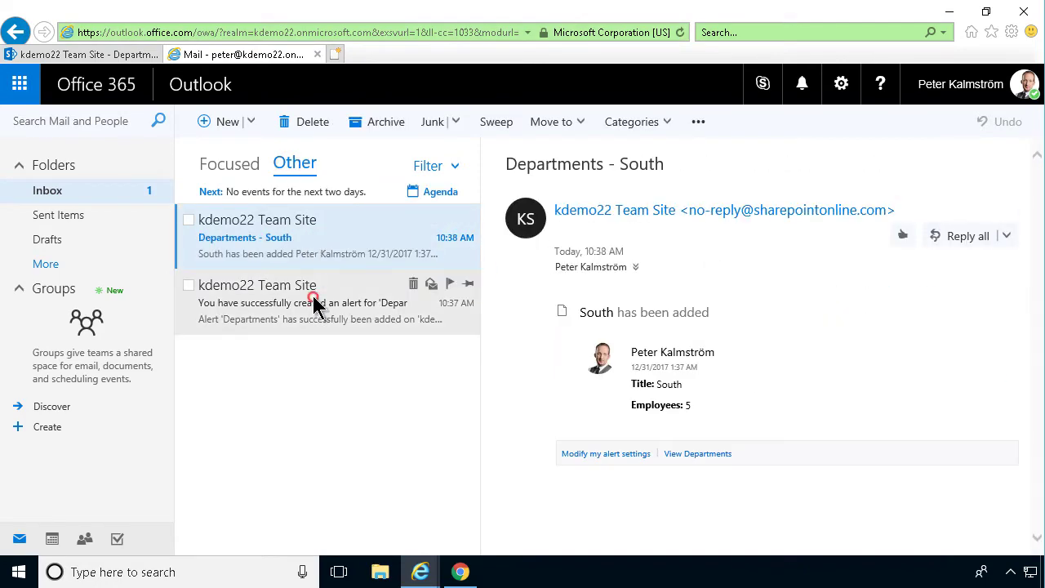
click(315, 299)
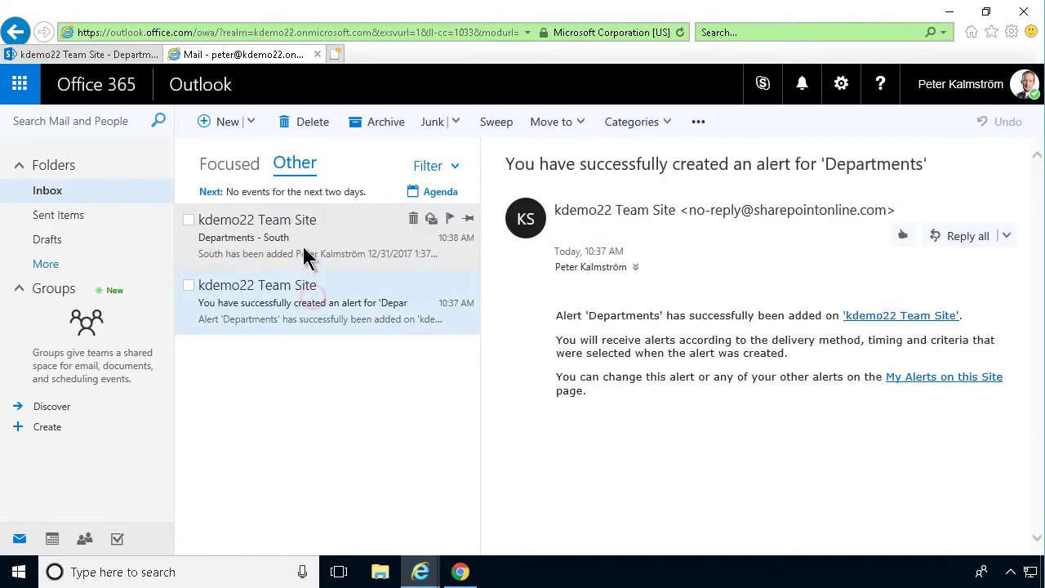
click(305, 247)
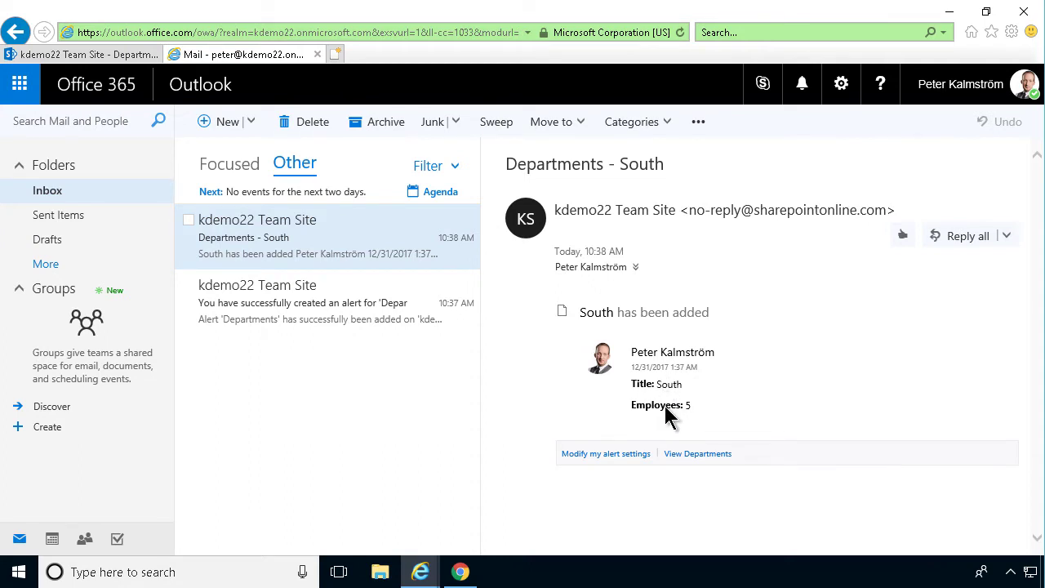
Step: Return to the SharePoint Departments list and create a Choice column named Status with the choices Active and Disabled
click(77, 54)
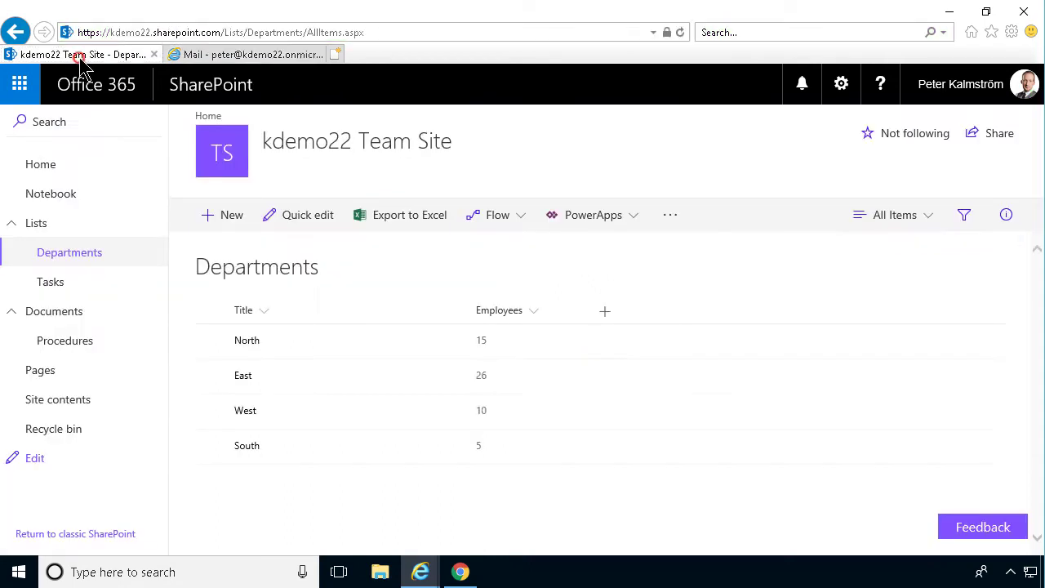
click(606, 313)
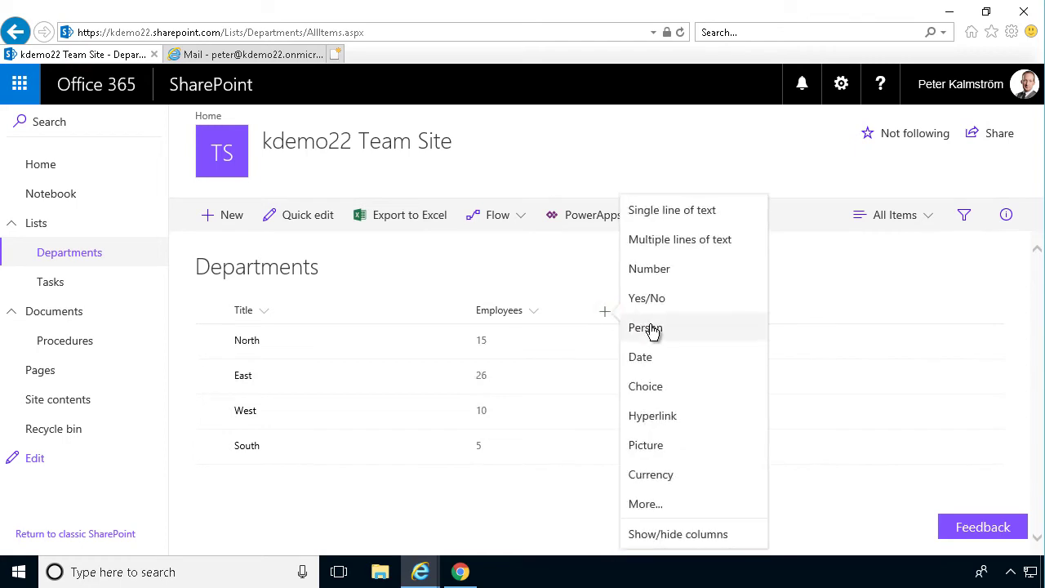
click(664, 210)
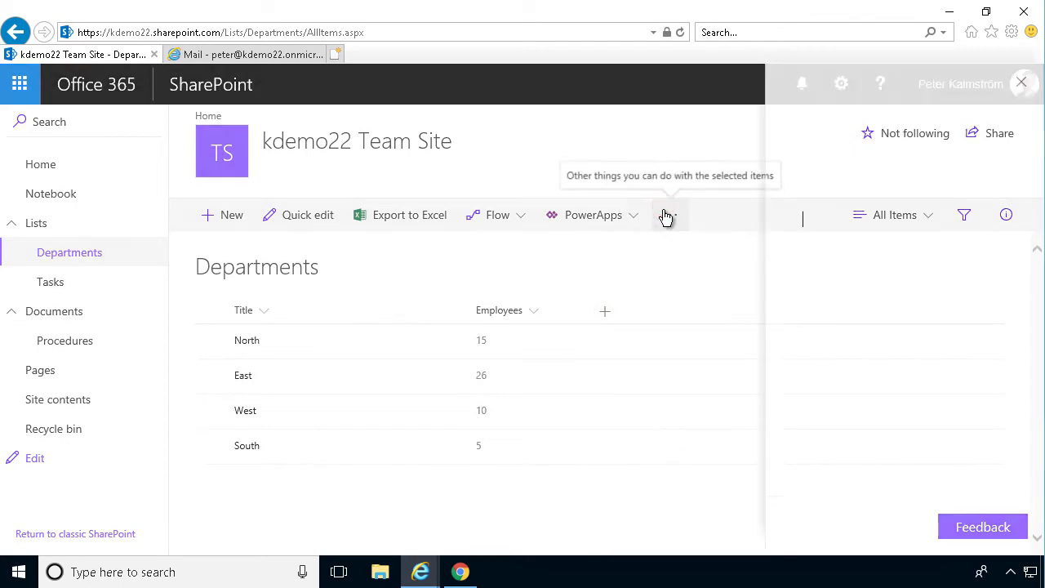
text(Status)
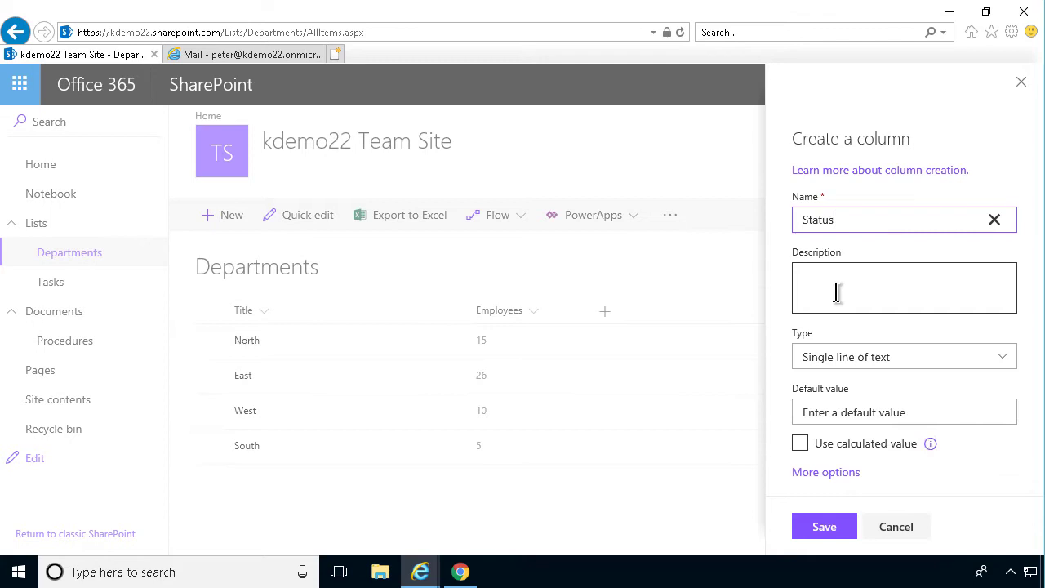
click(909, 357)
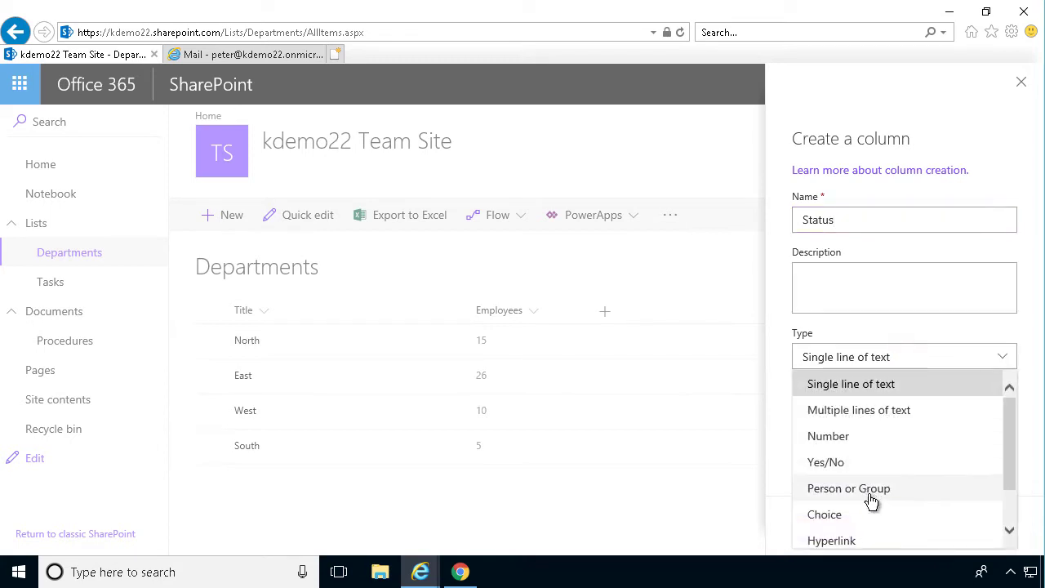
click(847, 516)
click(865, 443)
text(Activ)
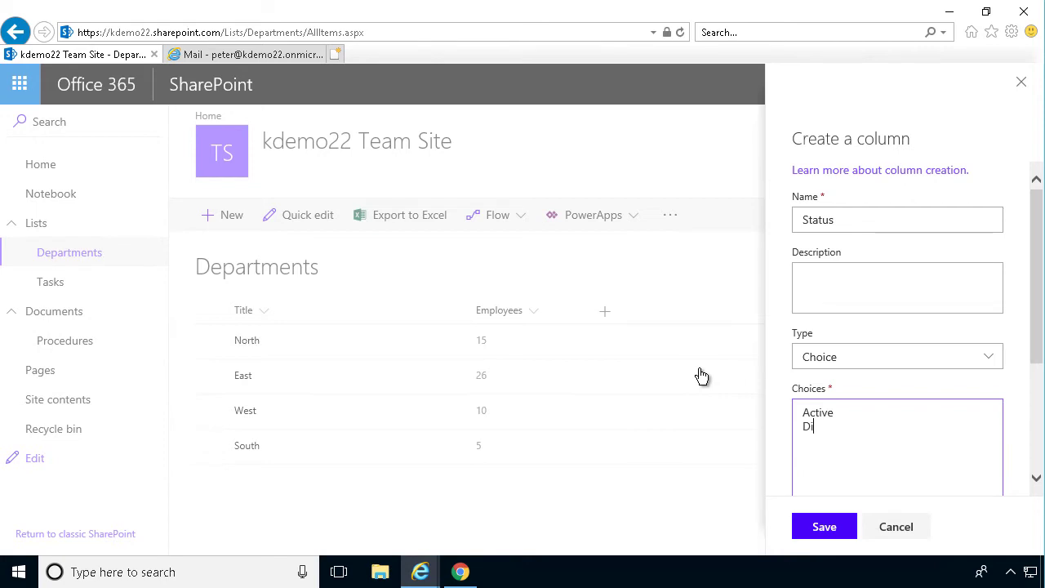
text(e Disabled)
click(826, 527)
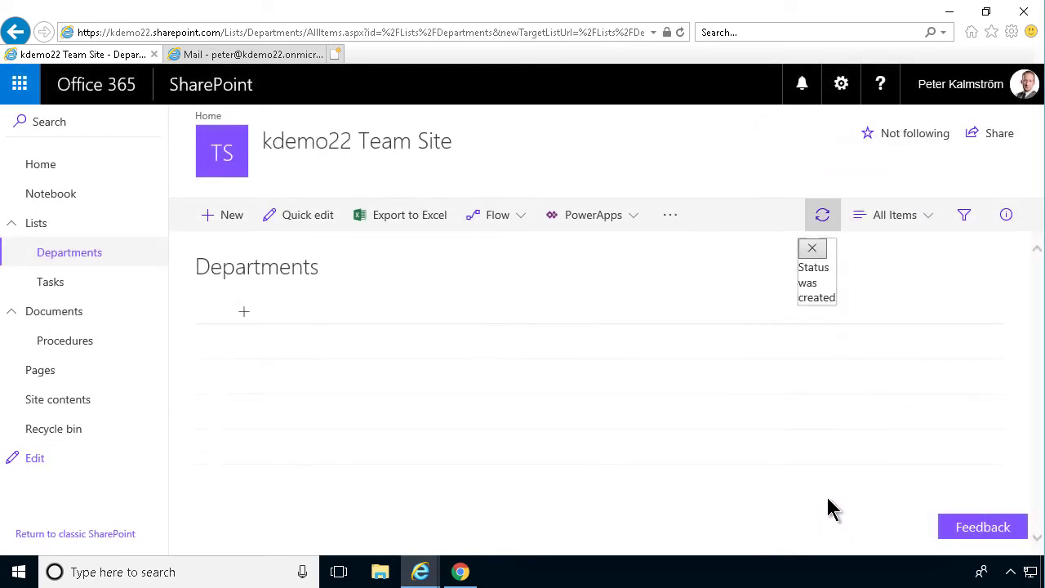
Step: Set the Status of the South department to Disabled using Quick edit, and finish editing the list
click(300, 216)
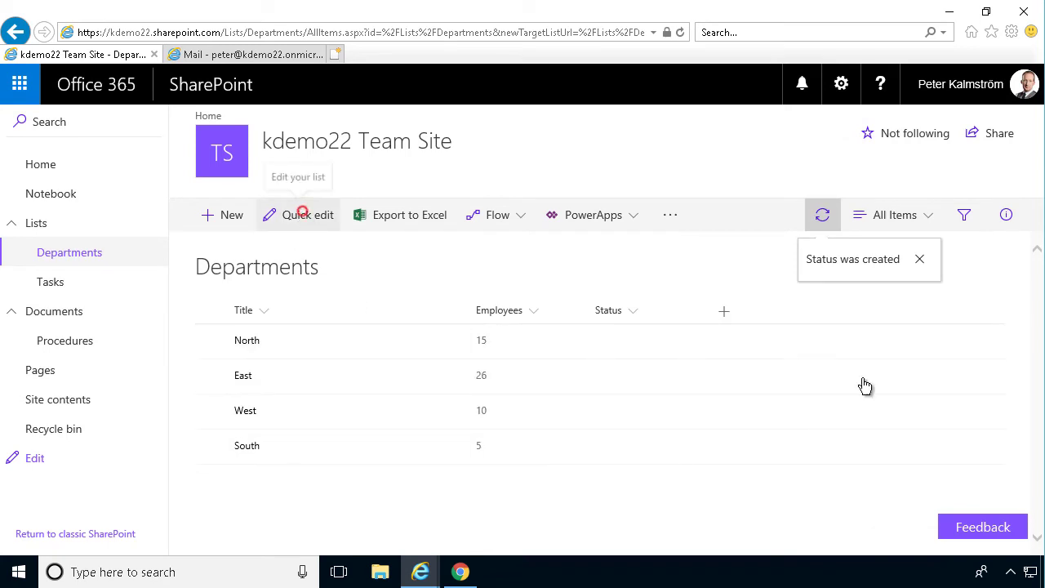
click(554, 387)
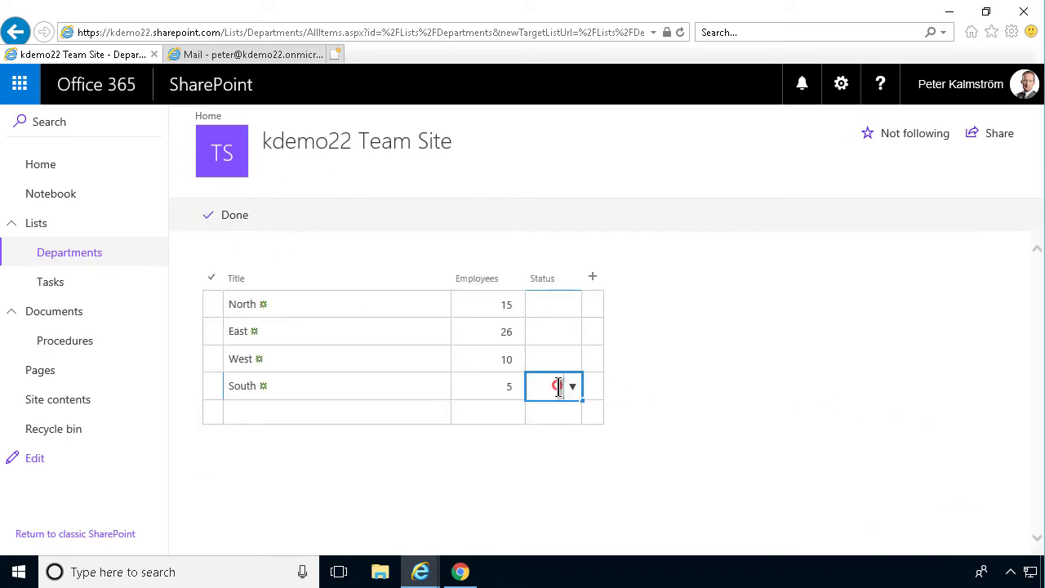
click(572, 387)
click(562, 434)
click(541, 359)
click(499, 417)
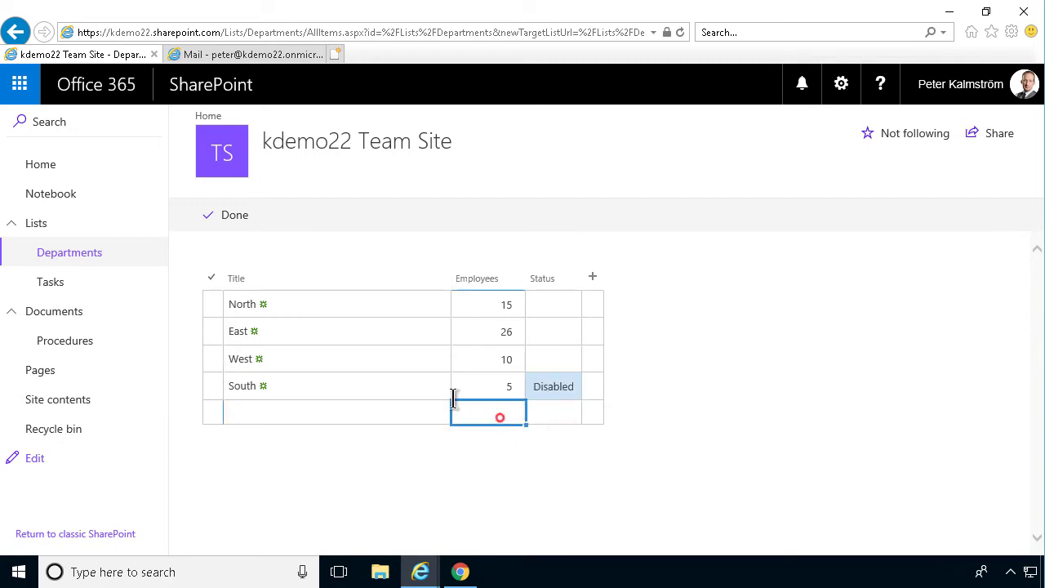
click(209, 215)
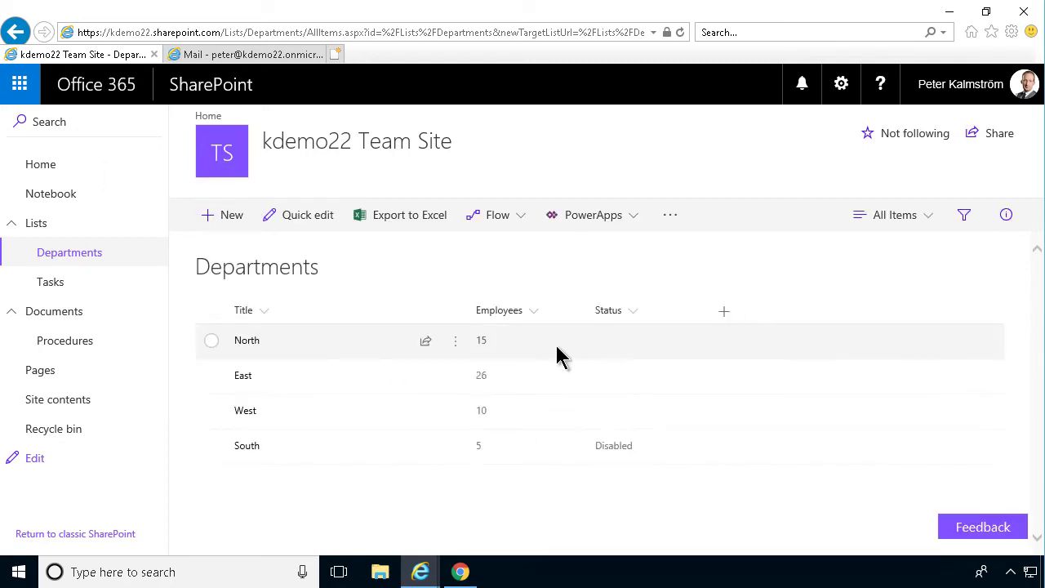
Step: Switch to Outlook, refresh the mailbox and read the newest Departments - South alert message
click(258, 56)
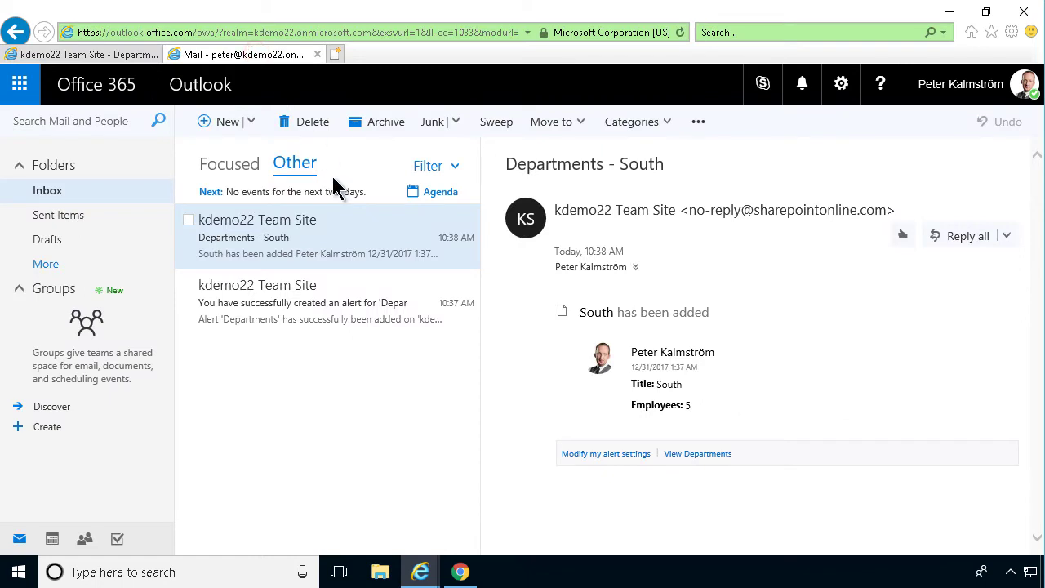
click(680, 32)
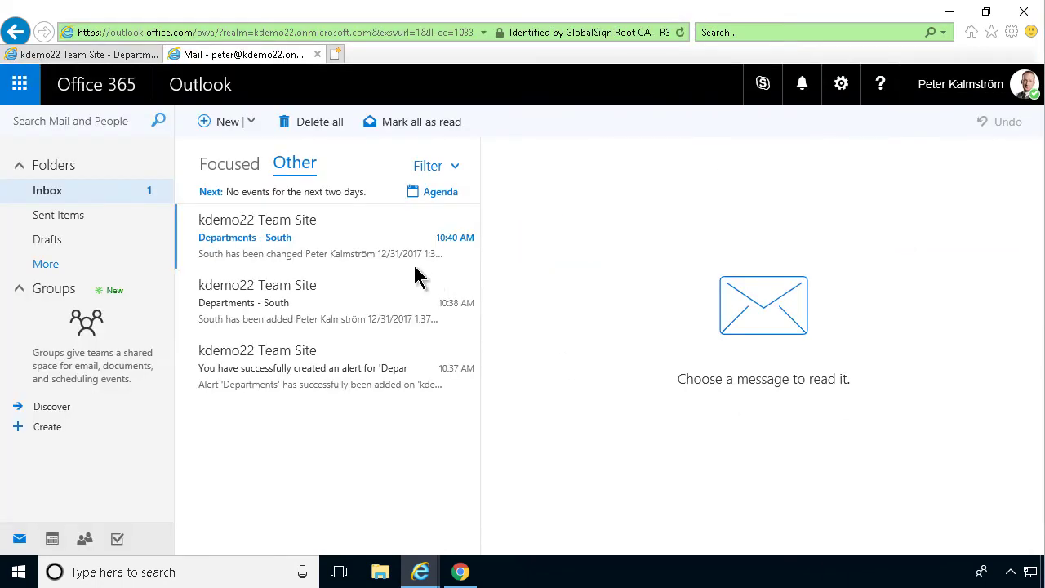
click(309, 256)
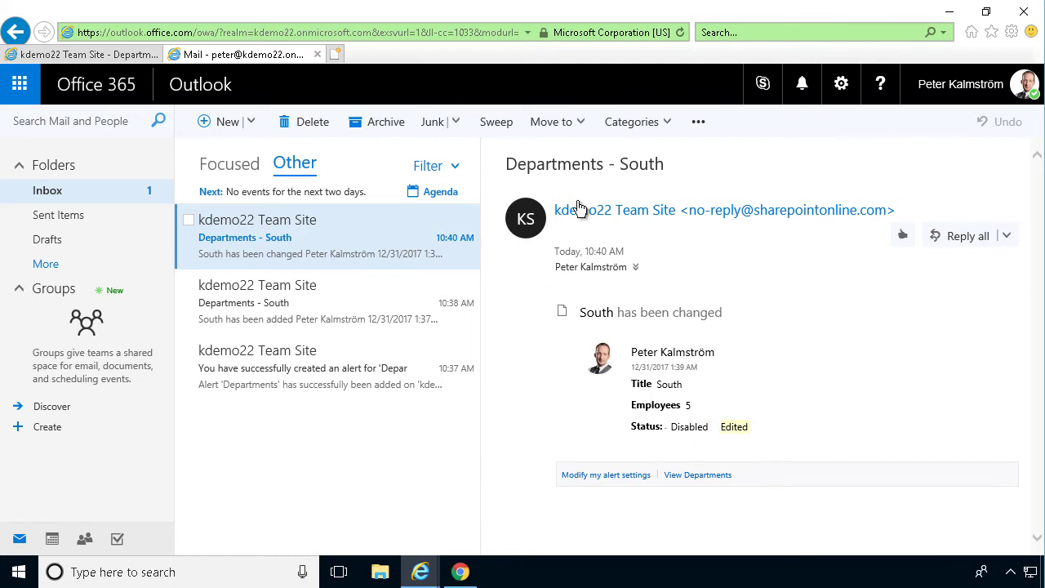
Step: Return to SharePoint, open the Tasks list and start a new alert on that list
click(82, 54)
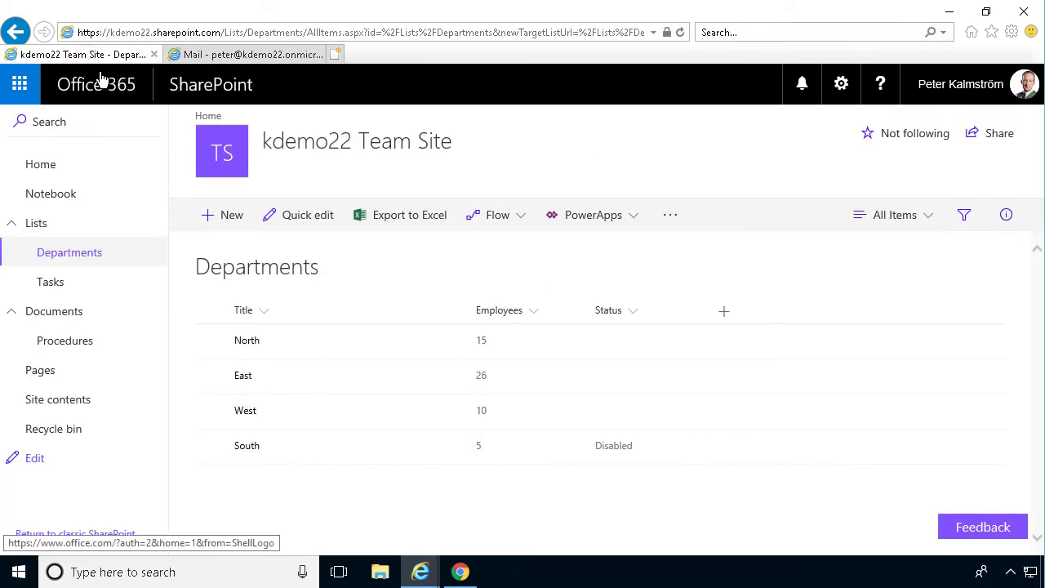
click(64, 288)
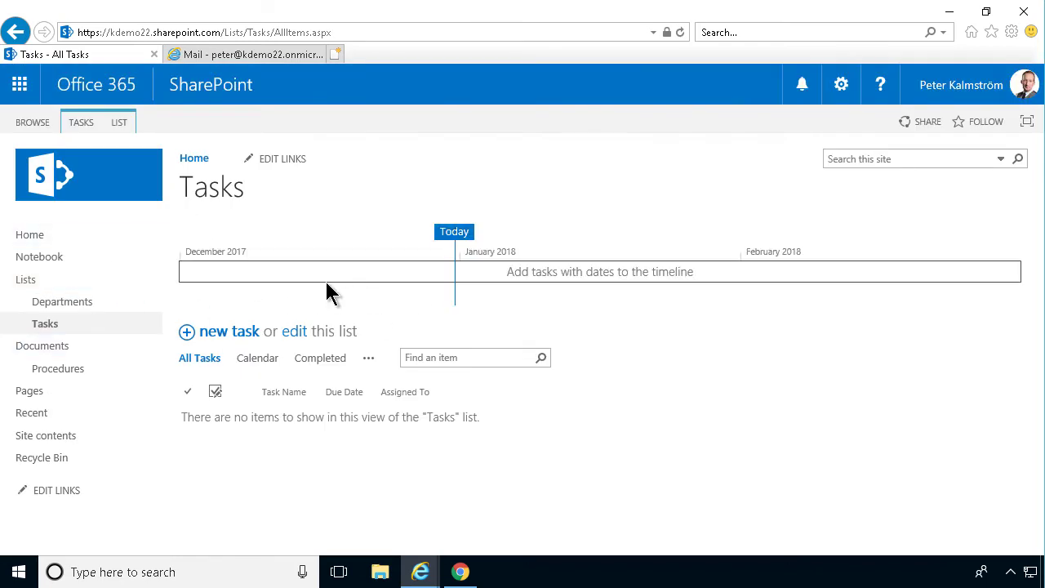
click(116, 124)
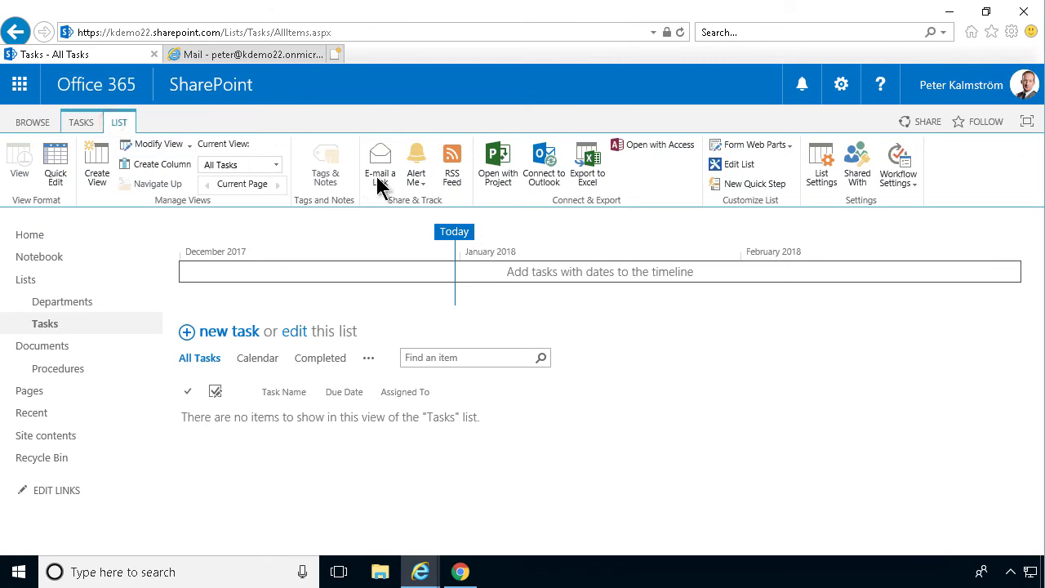
click(423, 195)
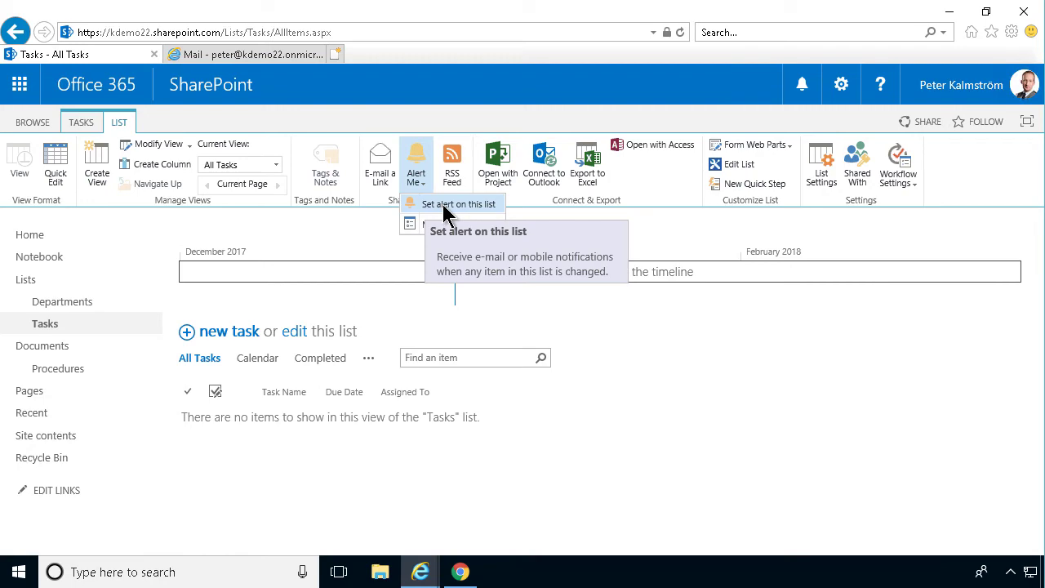
click(444, 205)
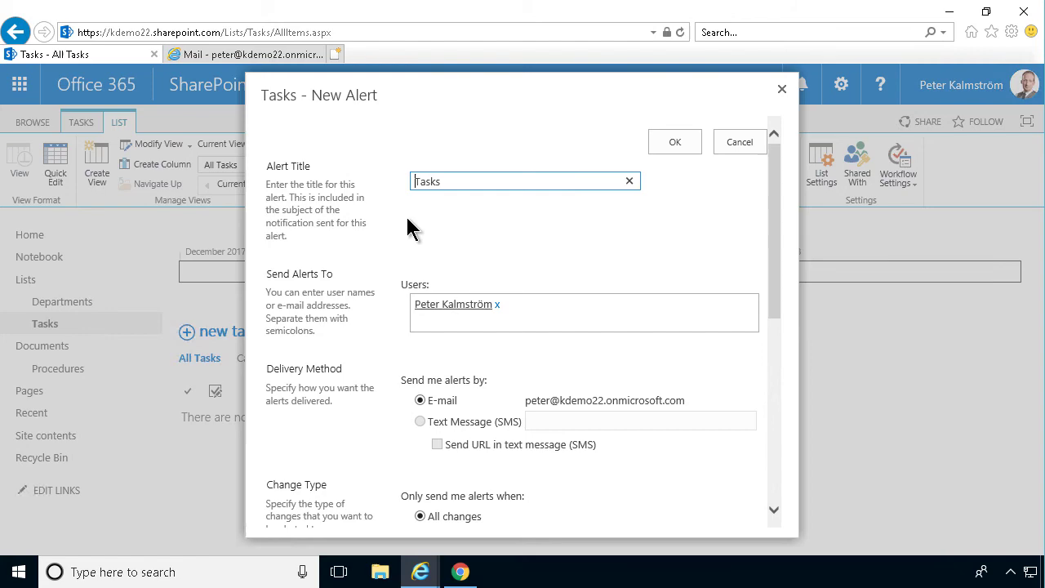
Step: Set the new Tasks alert to trigger when someone changes an item appearing in the Late Tasks view, and discard the alert
scroll(566, 375, down, 3)
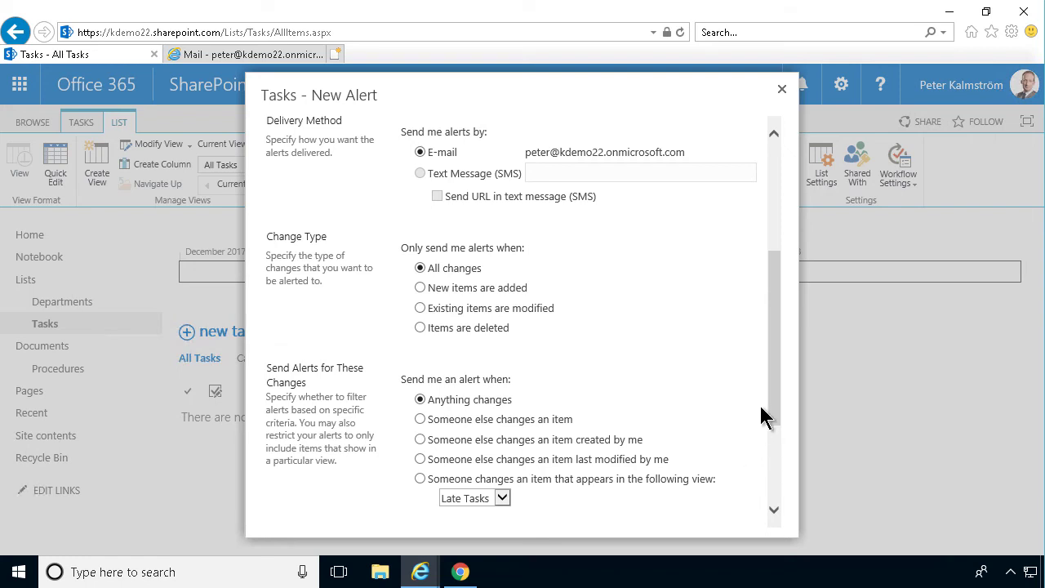
drag(773, 410, 775, 457)
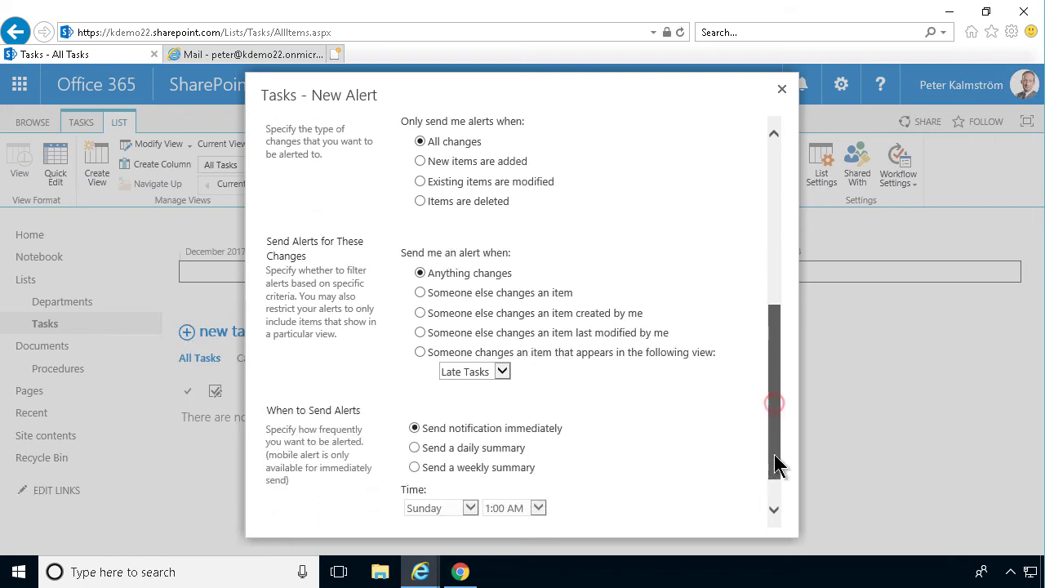
click(420, 358)
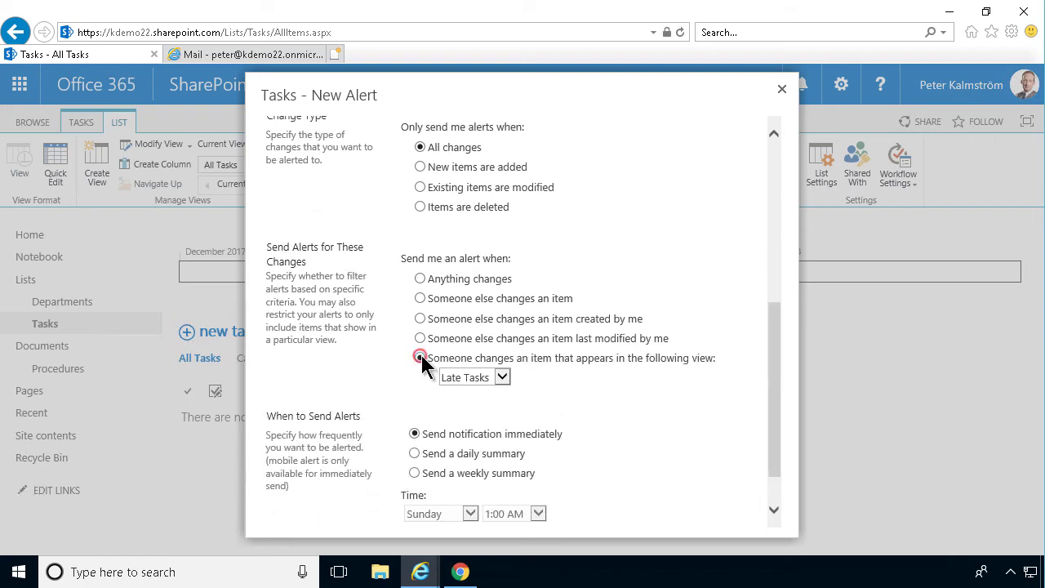
click(502, 376)
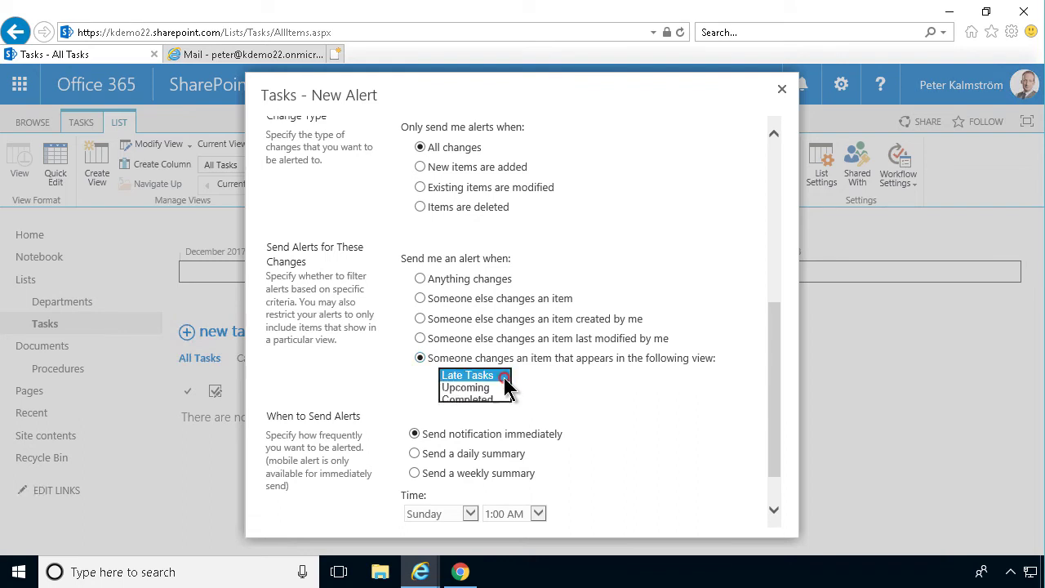
click(477, 376)
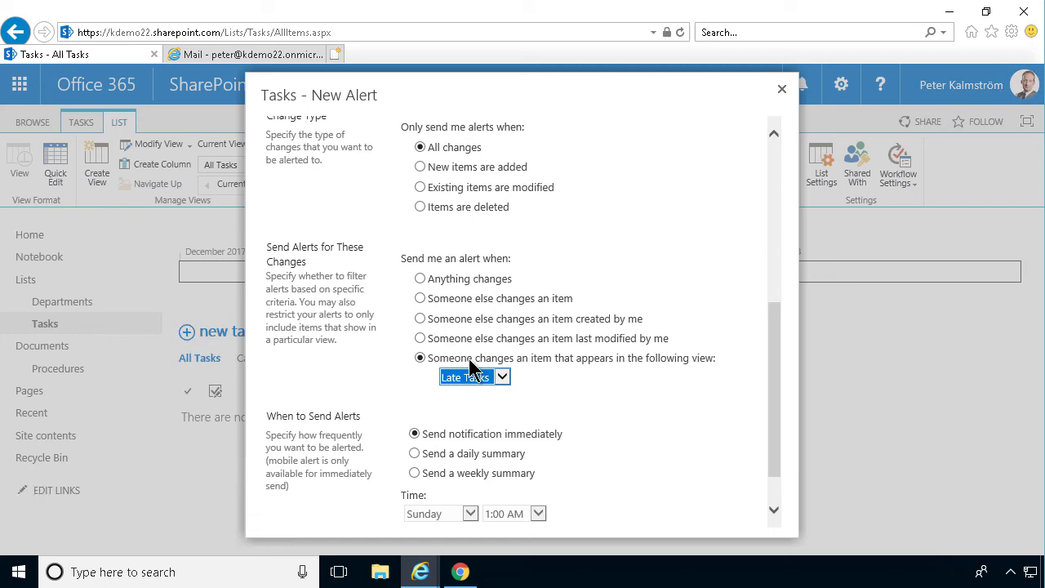
scroll(508, 396, down, 1)
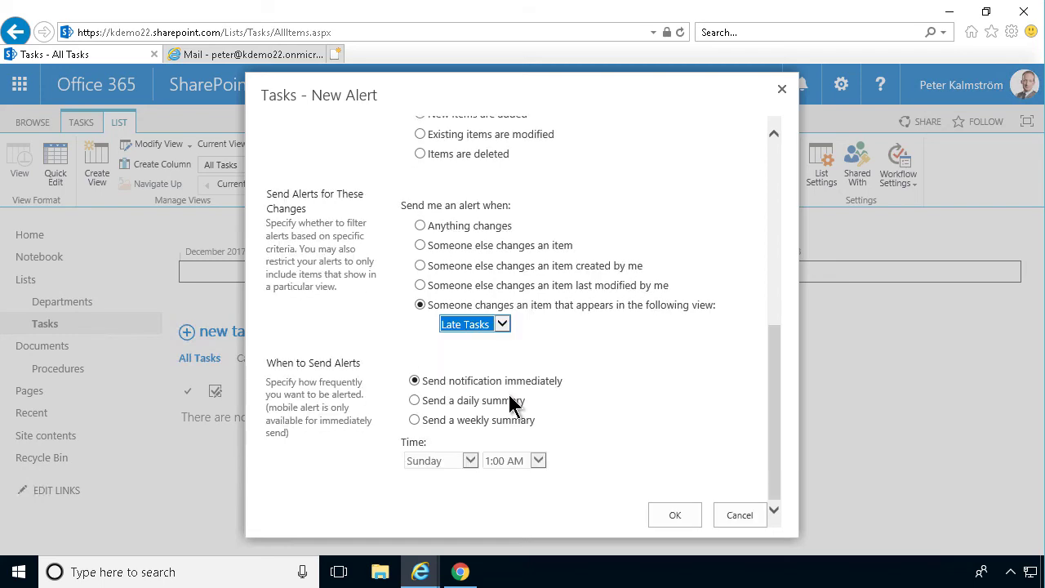
click(747, 516)
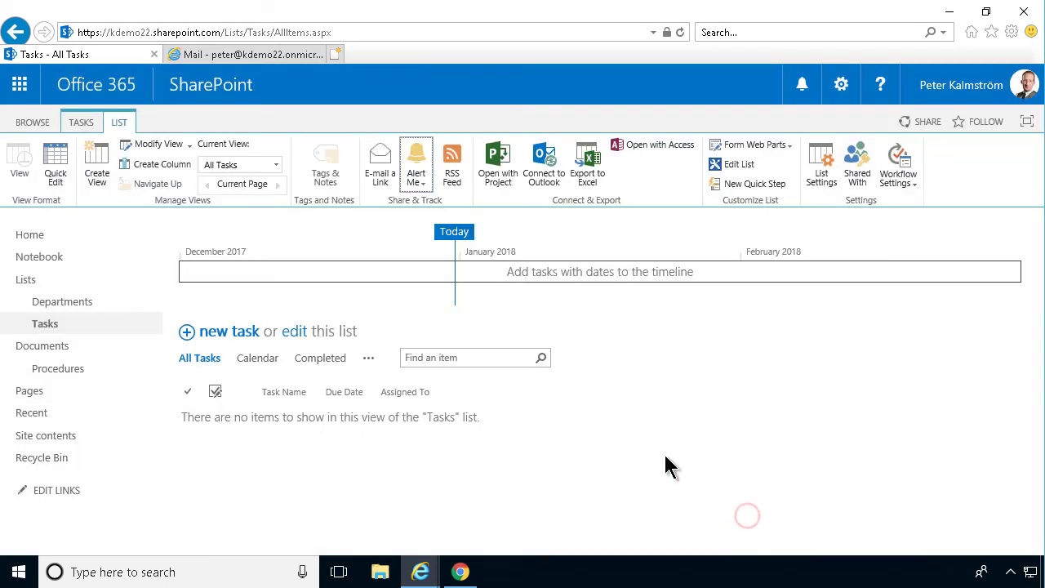
Step: Open the Tasks list's advanced settings and examine the e-mail notification option for assigned ownership
click(822, 168)
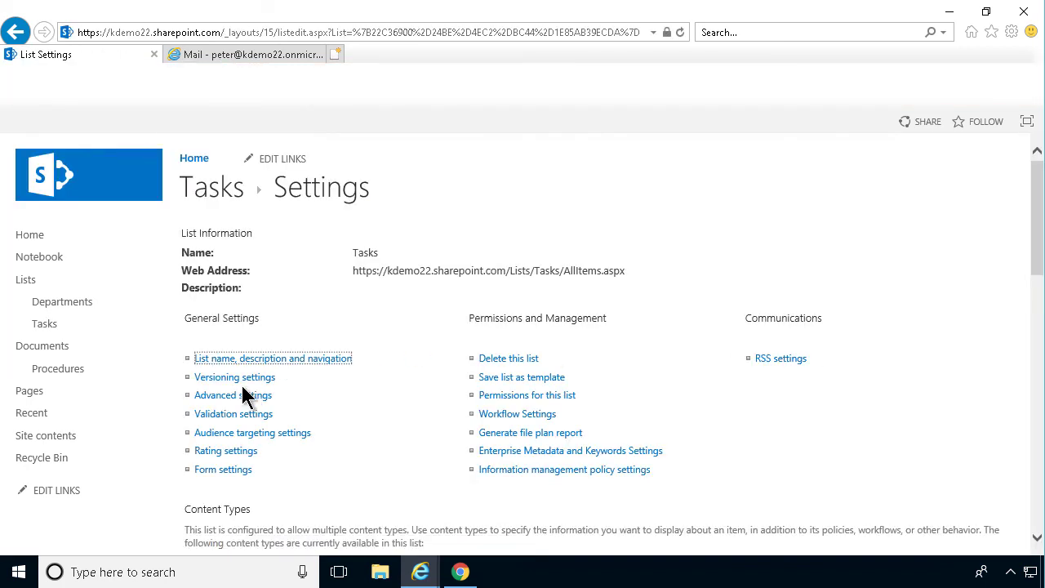
click(244, 398)
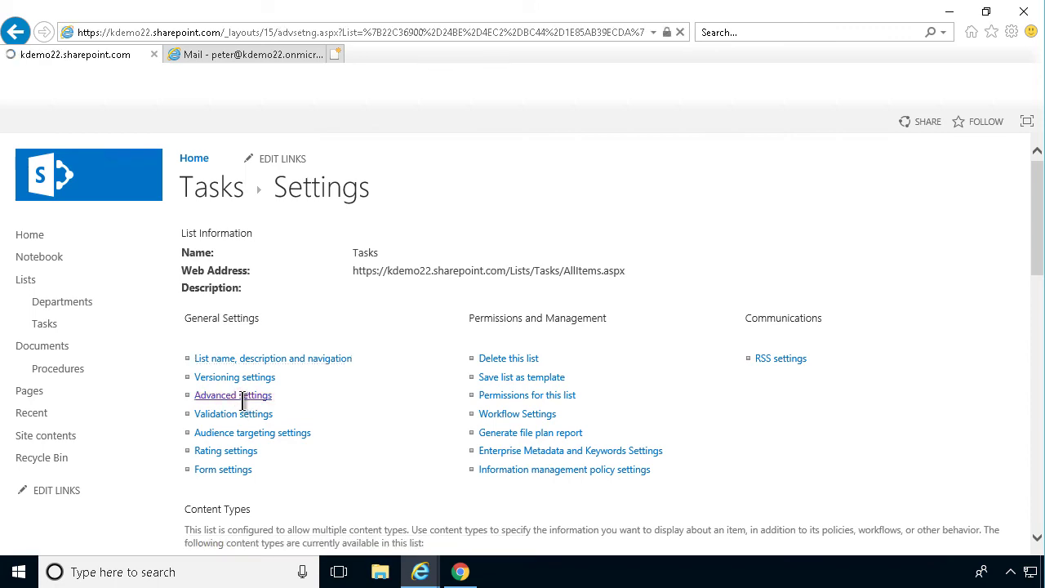
scroll(471, 433, down, 2)
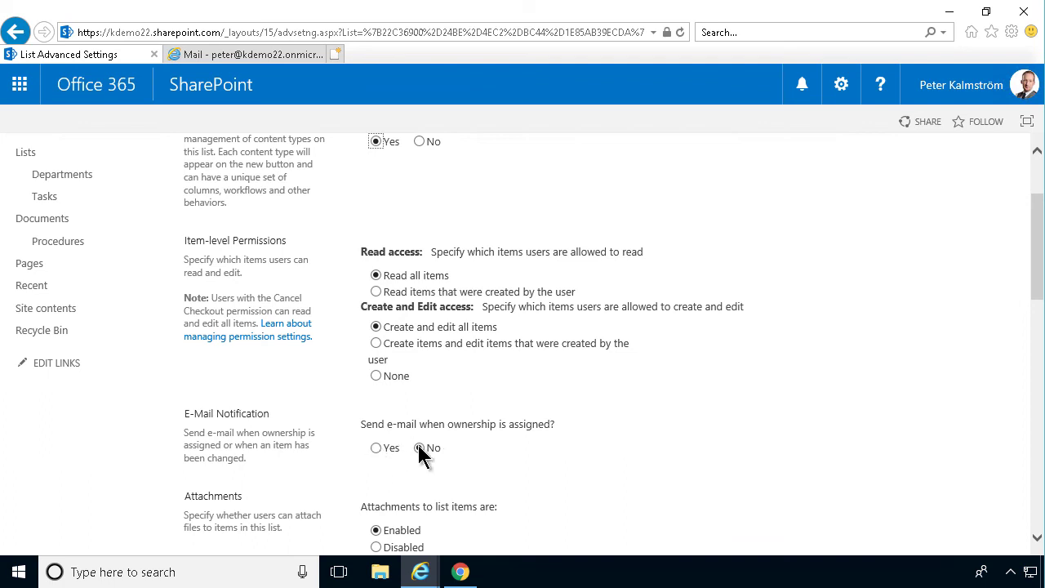
scroll(421, 456, up, 1)
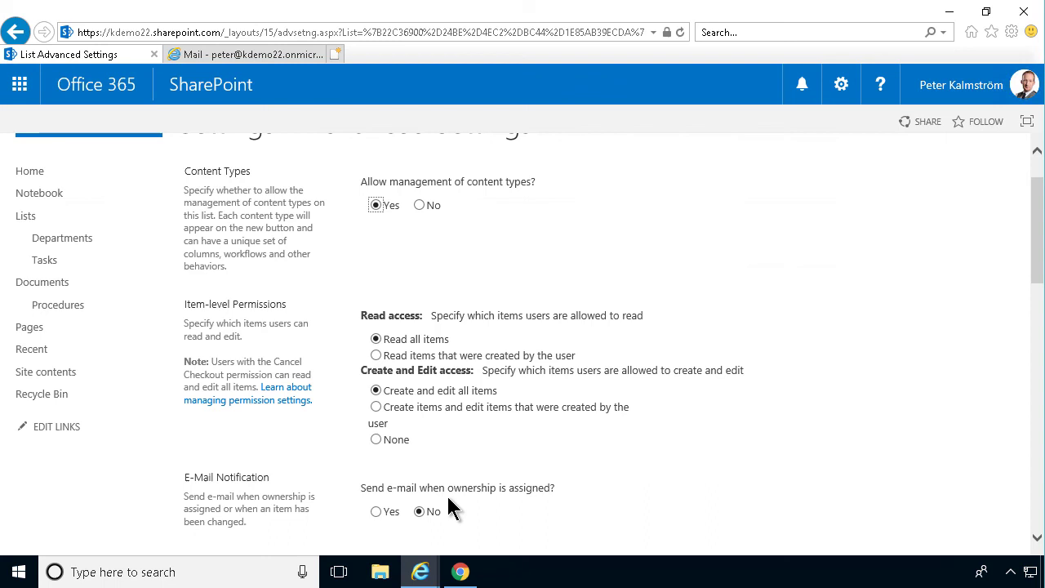
scroll(448, 498, up, 1)
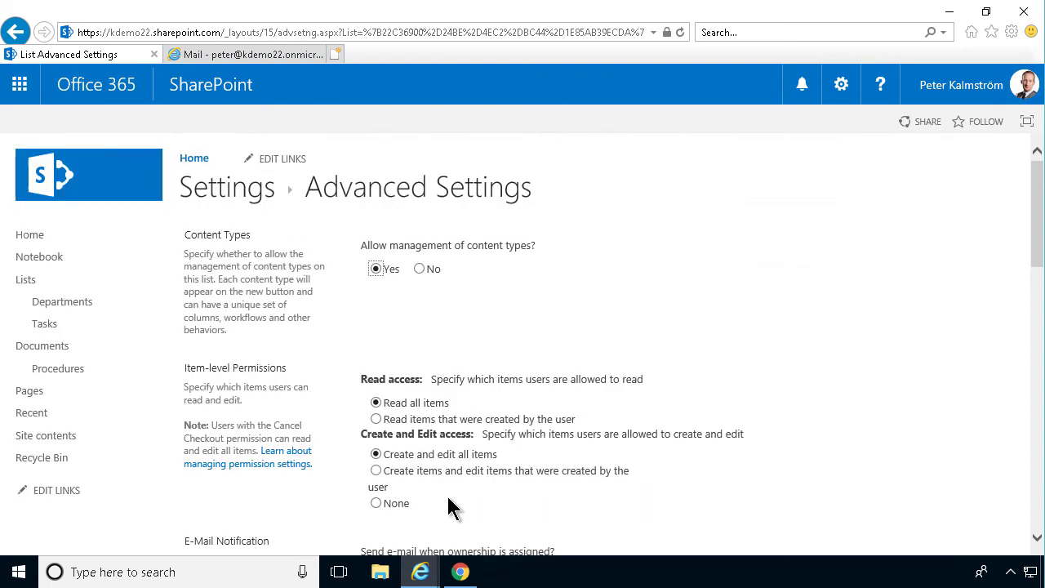